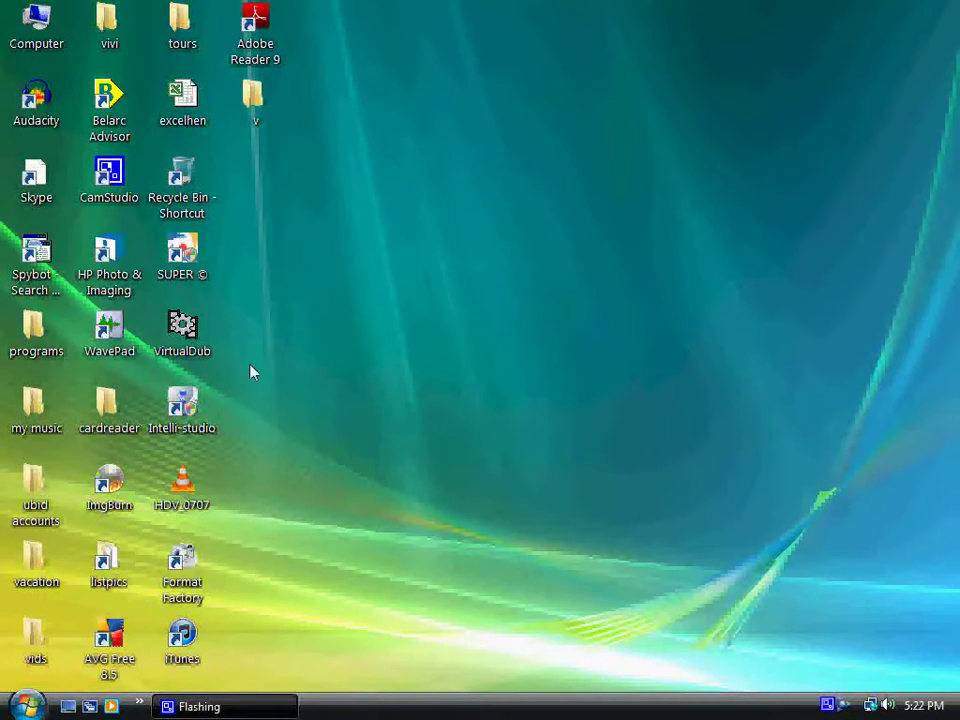
Launch VirtualDub and view the HDV_0707.avi file properties, showing 344 MB.
{"action": "double_click", "coordinate": [182, 325]}
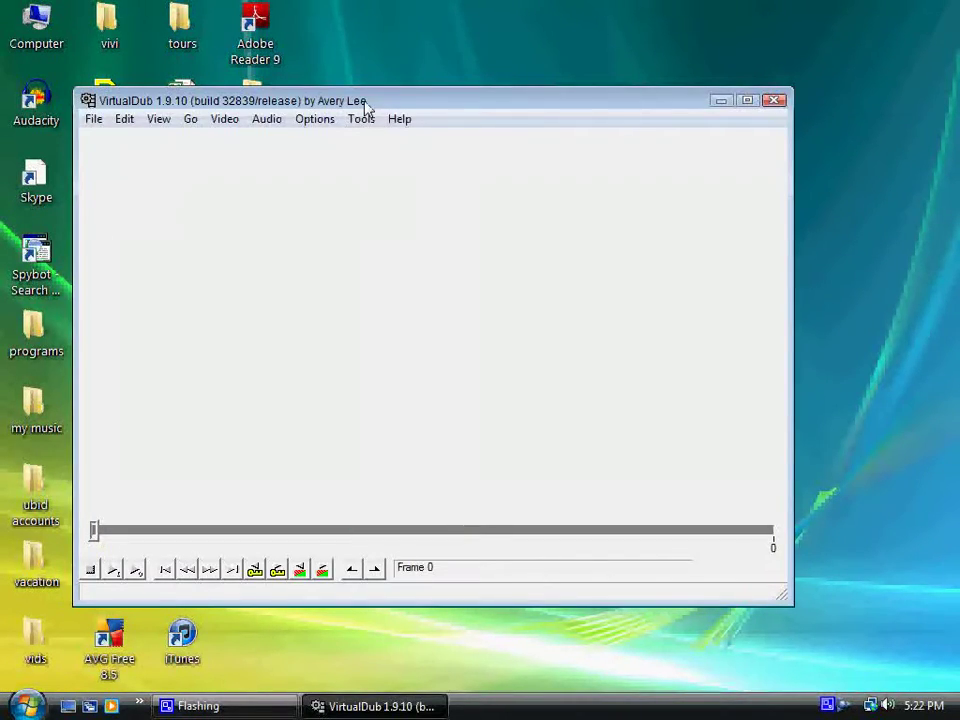
{"action": "left_click_drag", "start_coordinate": [366, 103], "coordinate": [609, 63]}
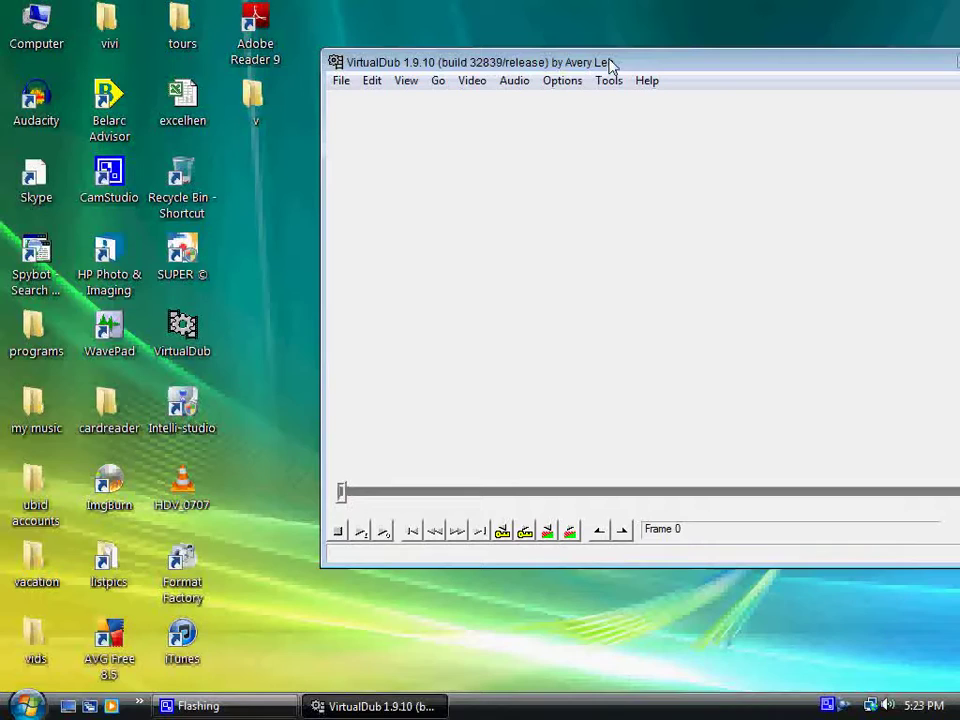
{"action": "right_click", "coordinate": [180, 484]}
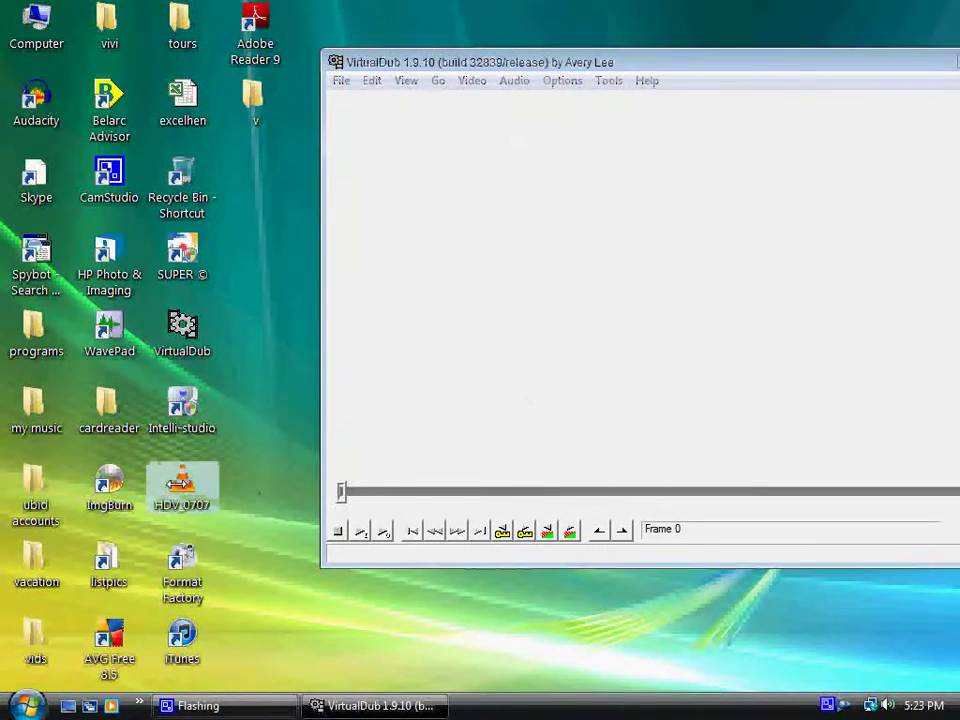
{"action": "left_click", "coordinate": [232, 470]}
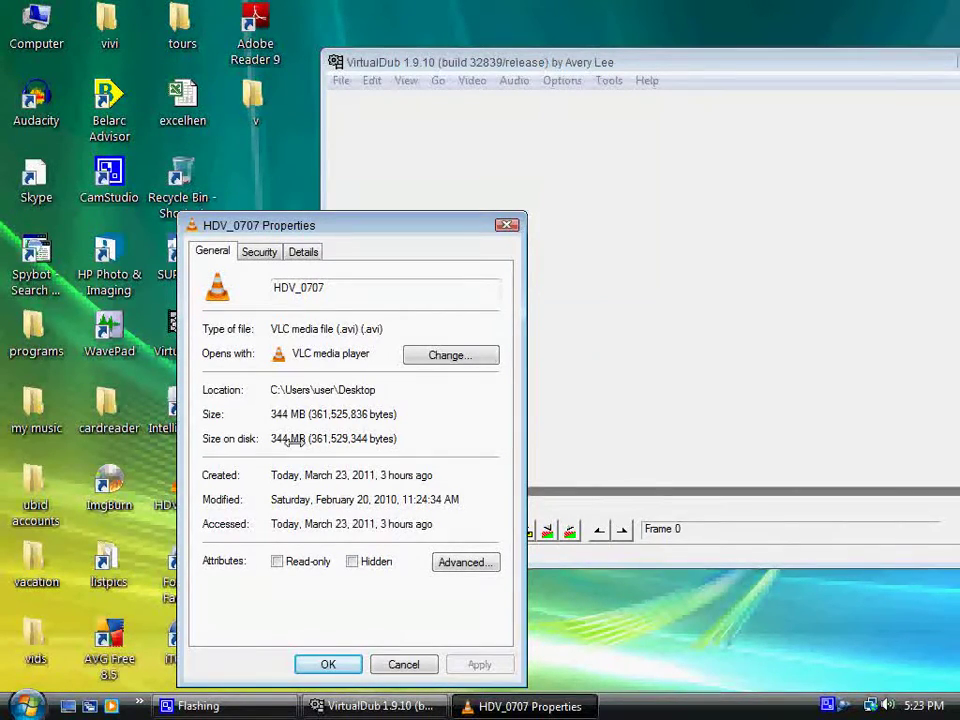
Load HDV_0707.avi into VirtualDub and dismiss the audio start-position warning.
{"action": "left_click", "coordinate": [506, 224]}
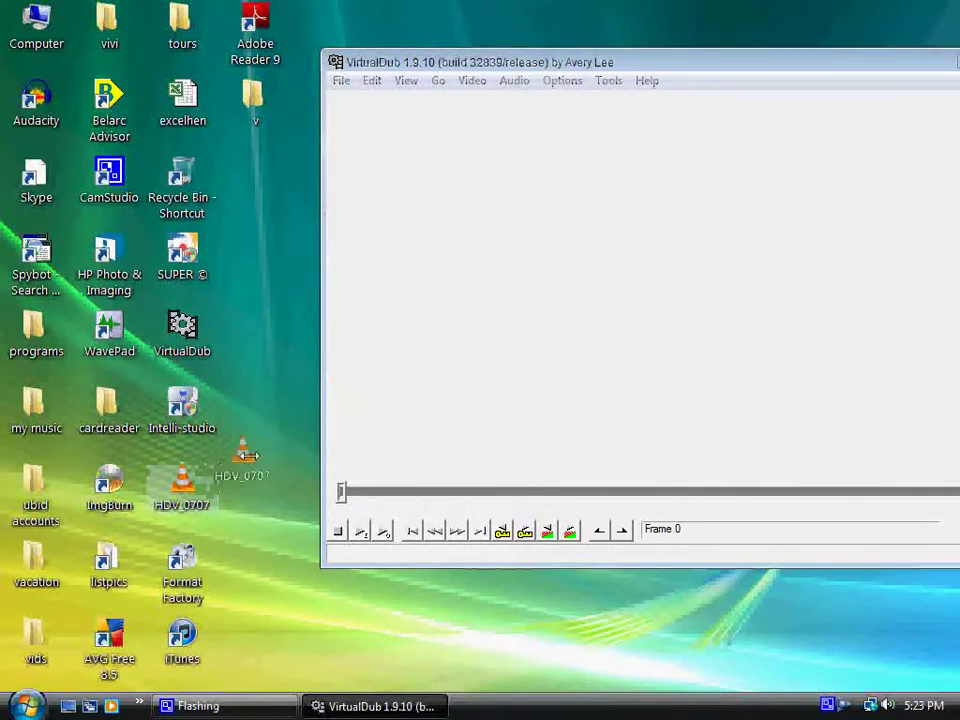
{"action": "left_click_drag", "start_coordinate": [529, 326], "coordinate": [553, 306]}
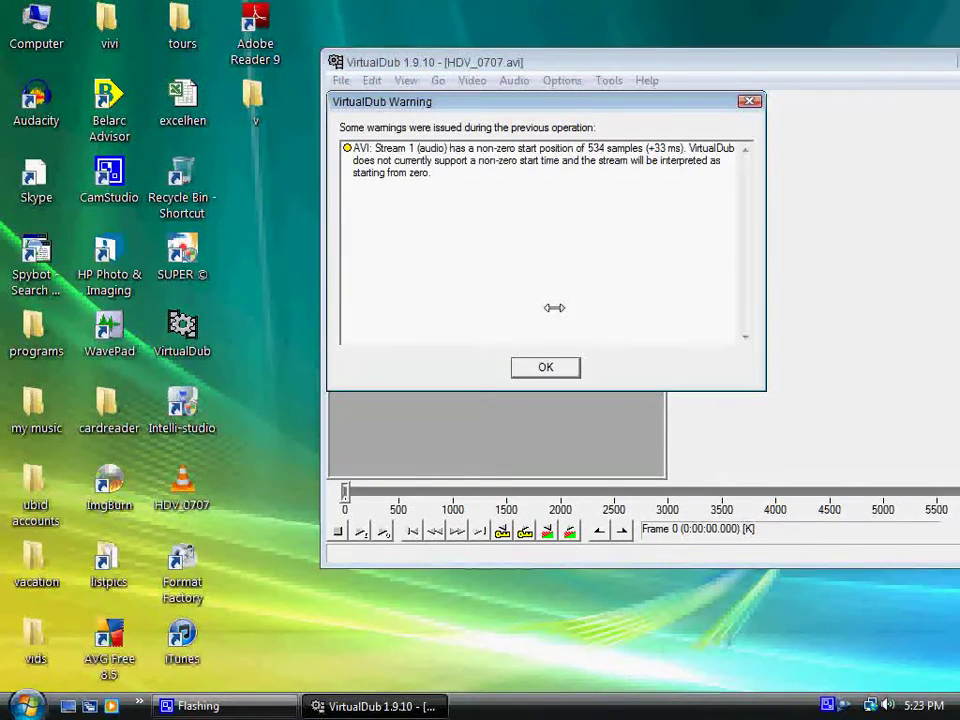
{"action": "left_click", "coordinate": [545, 368]}
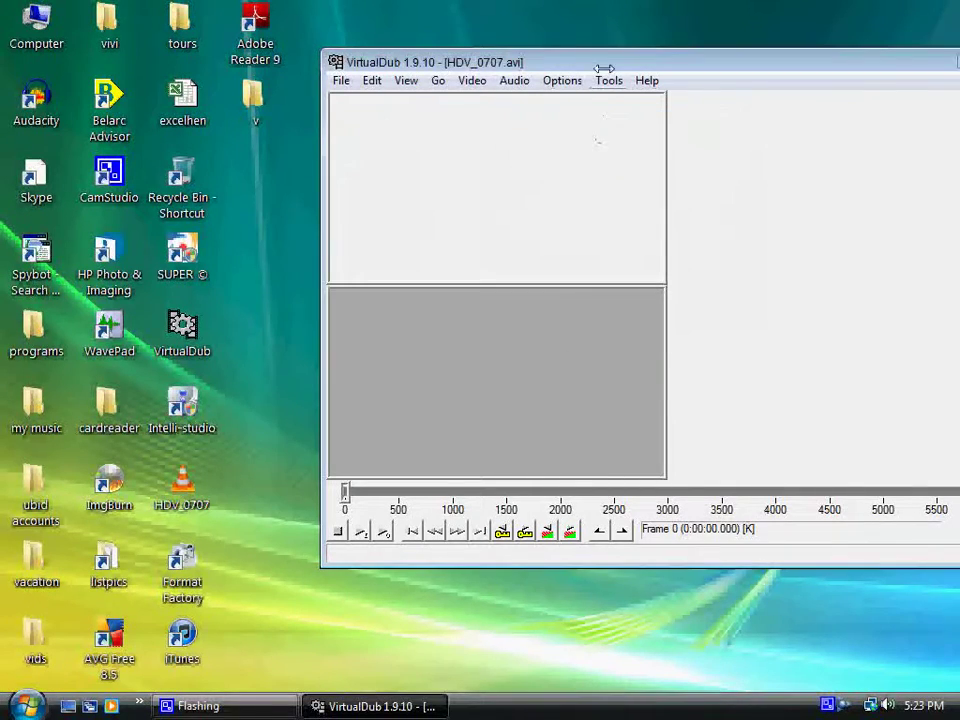
Set VirtualDub's video compression codec to Xvid MPEG-4 Codec.
{"action": "left_click_drag", "start_coordinate": [619, 62], "coordinate": [479, 58]}
{"action": "left_click", "coordinate": [331, 77]}
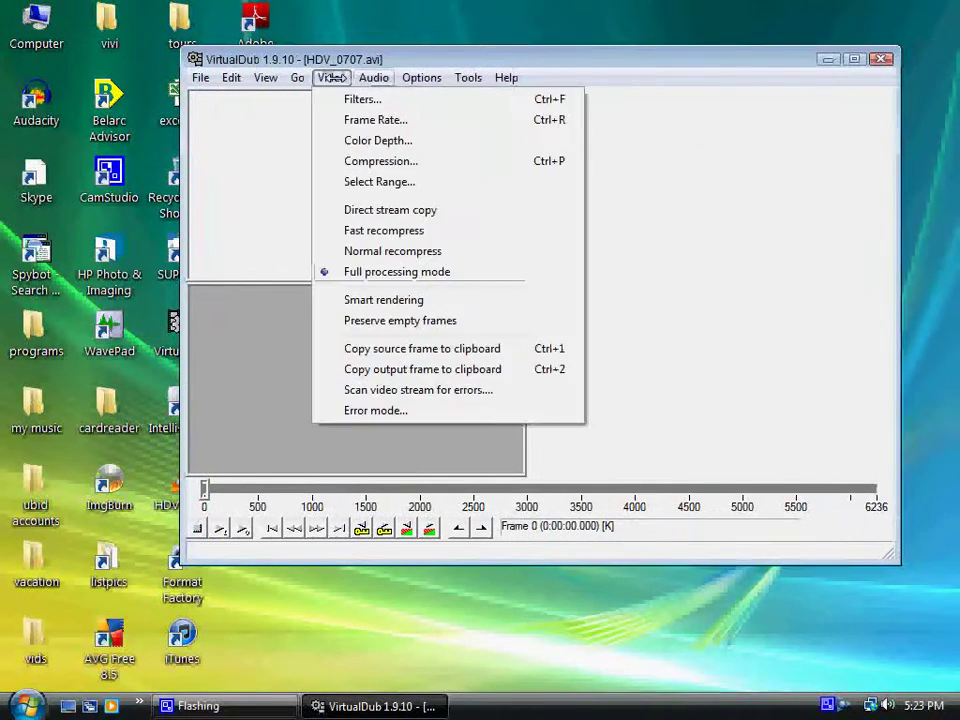
{"action": "left_click", "coordinate": [370, 161]}
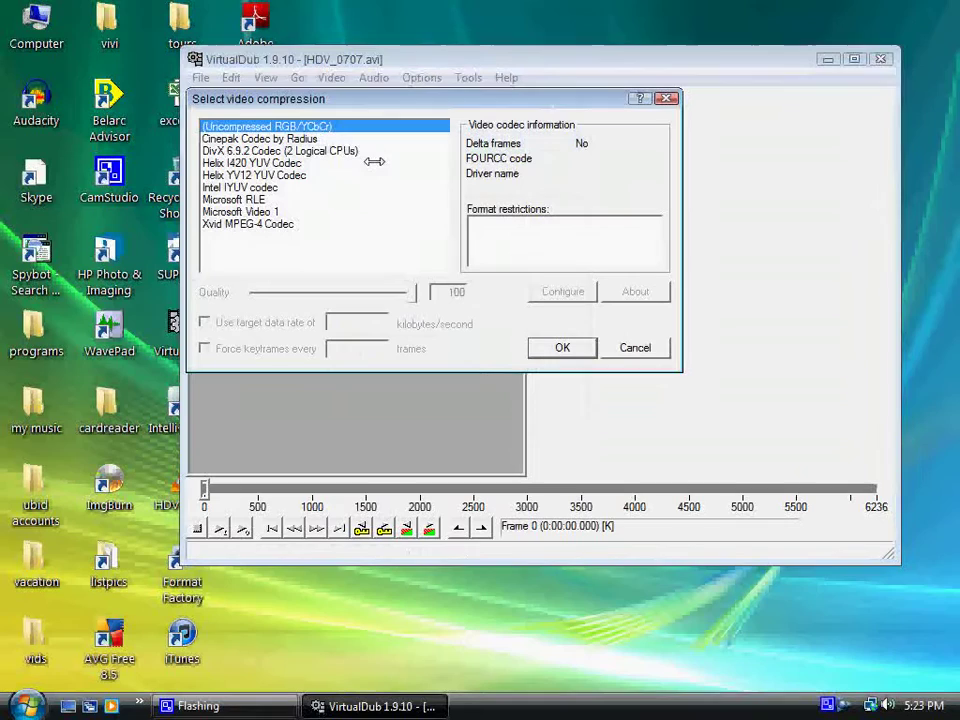
{"action": "left_click", "coordinate": [277, 224]}
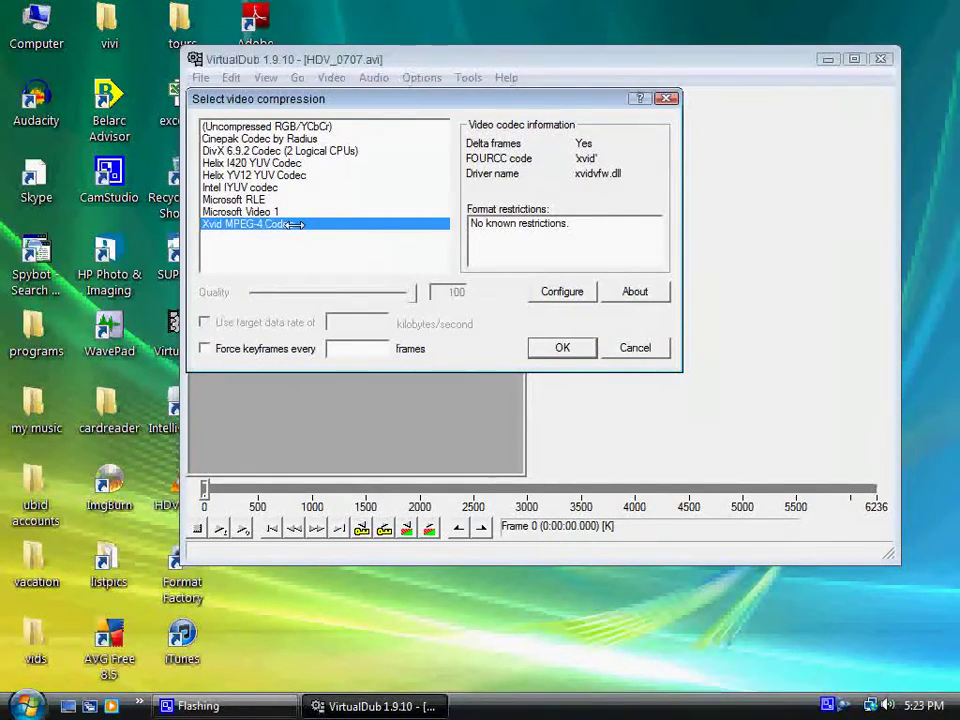
{"action": "left_click", "coordinate": [561, 346]}
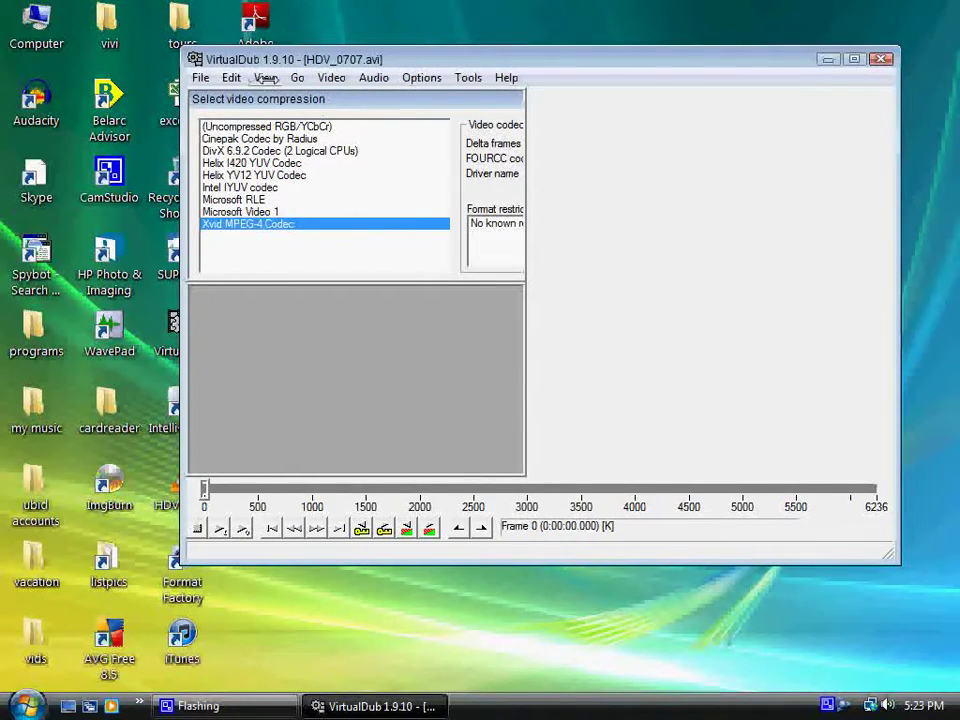
Bring up the Xvid encoder settings, showing single-pass encoding at quantizer 8.42.
{"action": "left_click", "coordinate": [333, 77]}
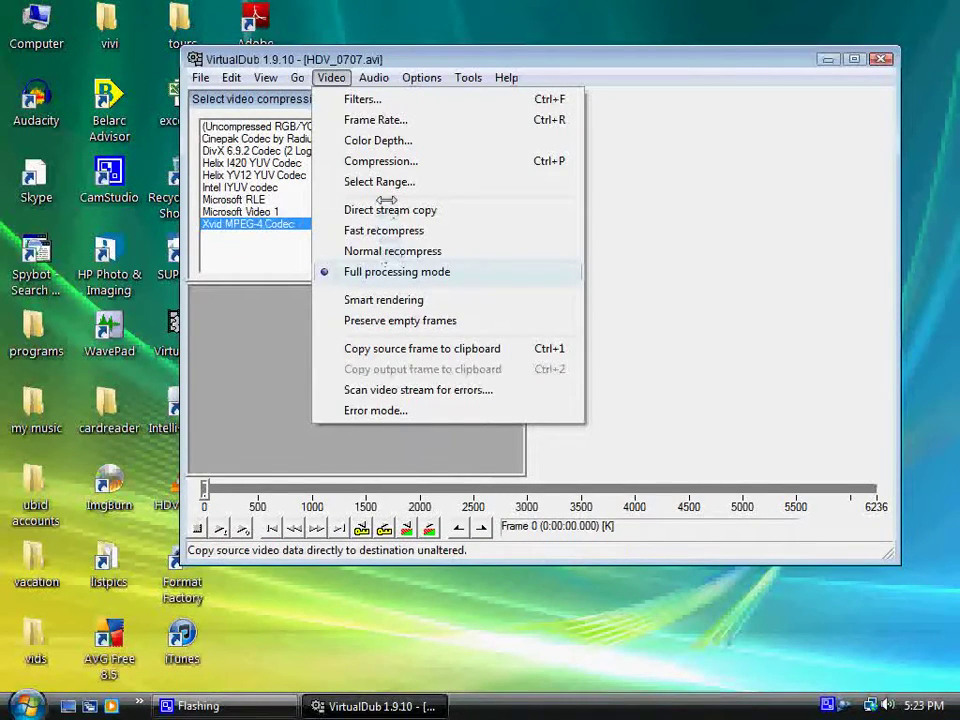
{"action": "left_click", "coordinate": [381, 160]}
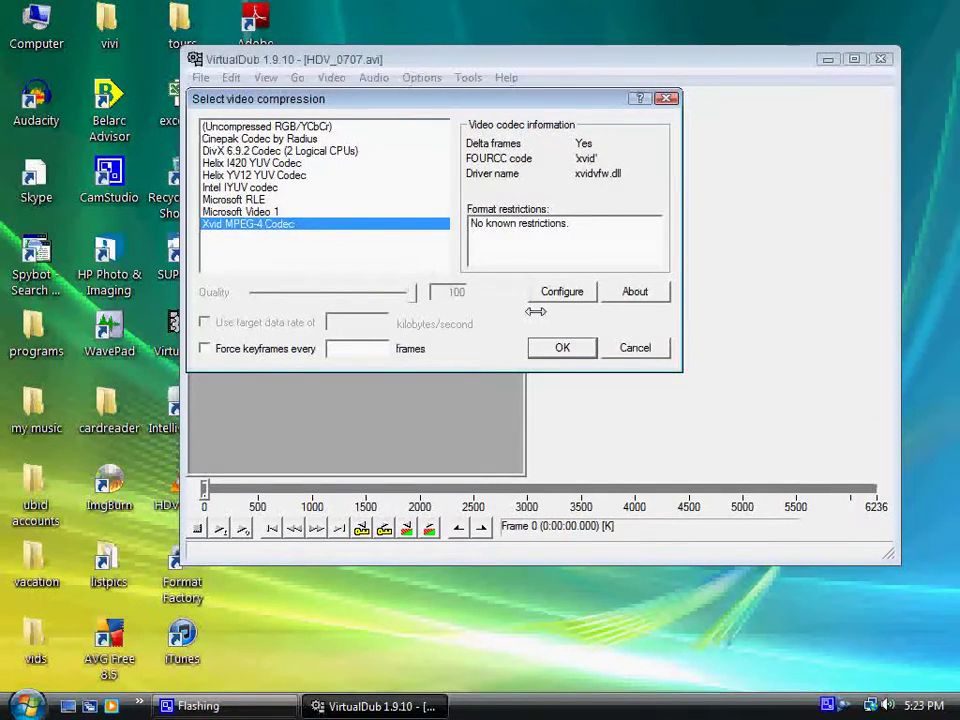
{"action": "left_click", "coordinate": [562, 291]}
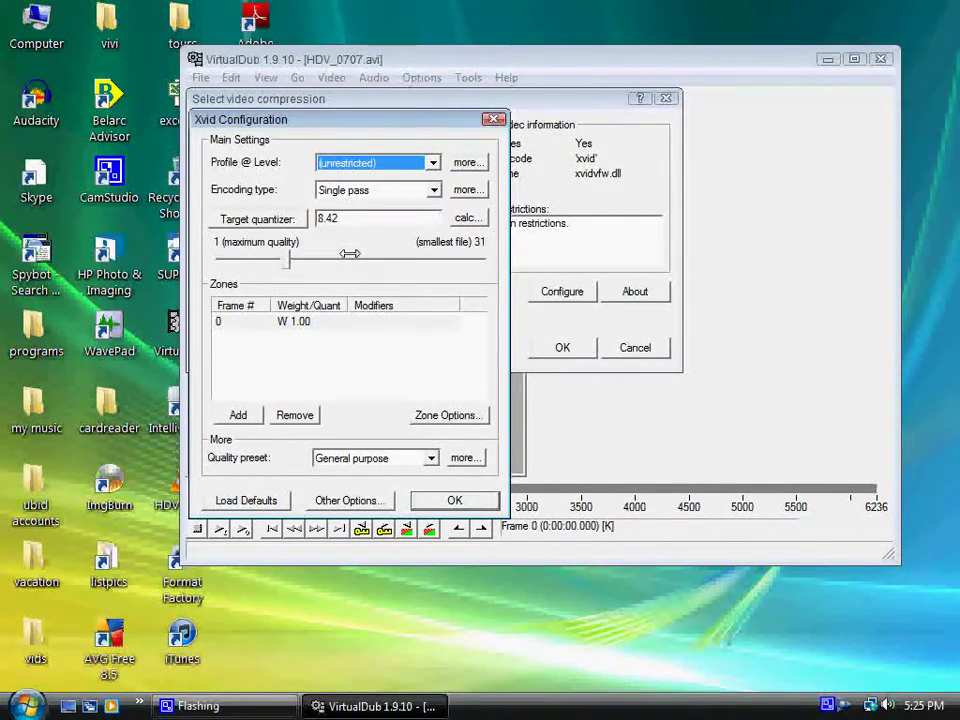
Accept the Xvid settings and save the video as HDV_0707two.avi, encoding all 6236 frames.
{"action": "left_click", "coordinate": [460, 500]}
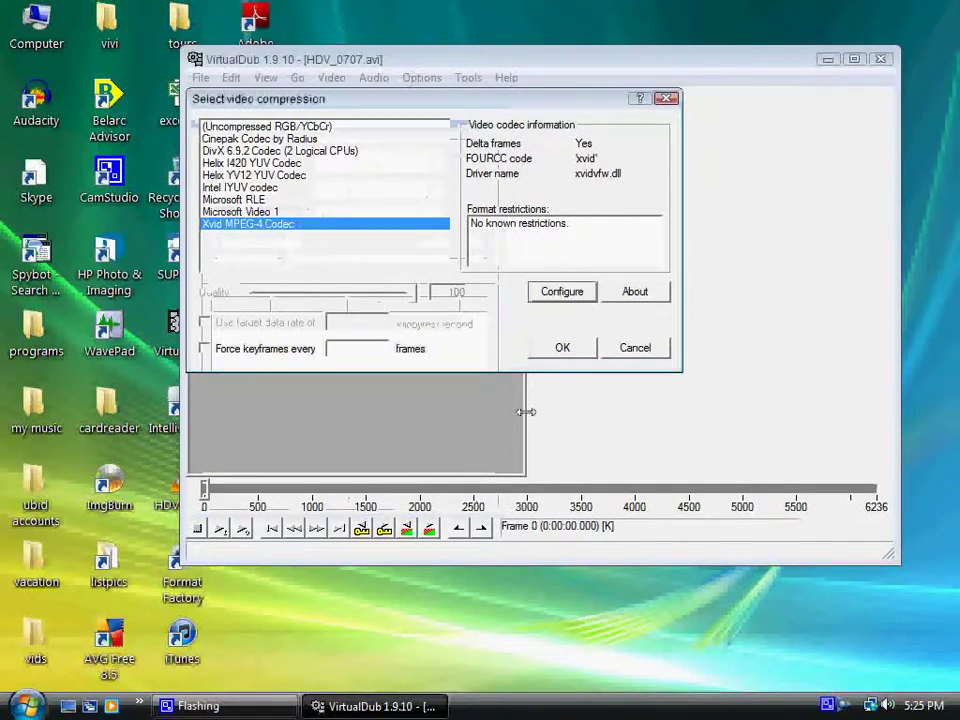
{"action": "left_click", "coordinate": [562, 347]}
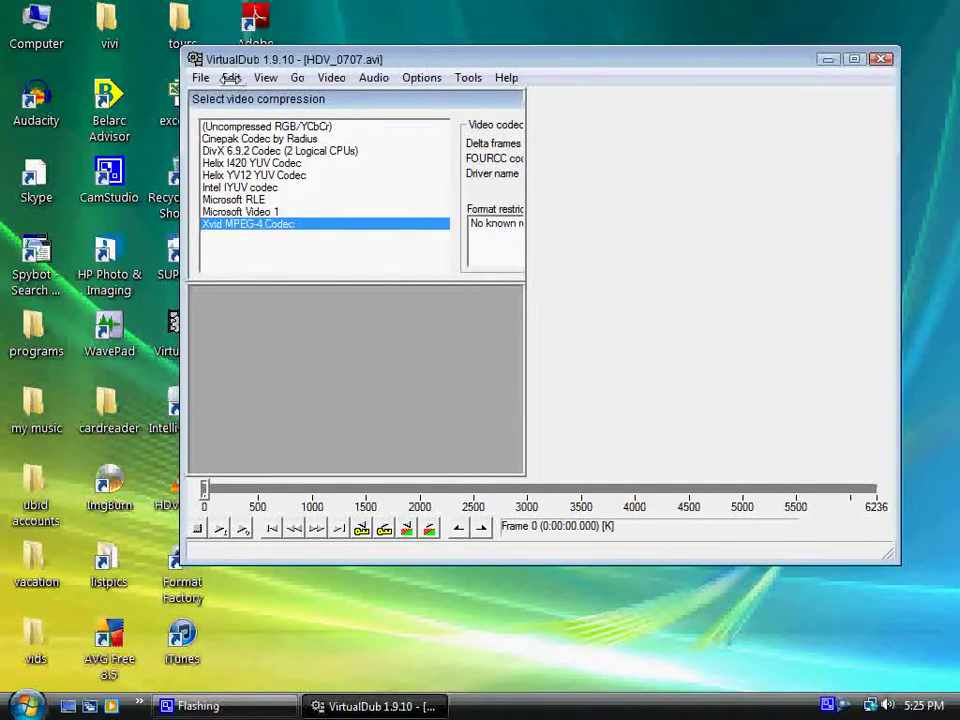
{"action": "left_click", "coordinate": [230, 77]}
{"action": "mouse_move", "coordinate": [201, 78]}
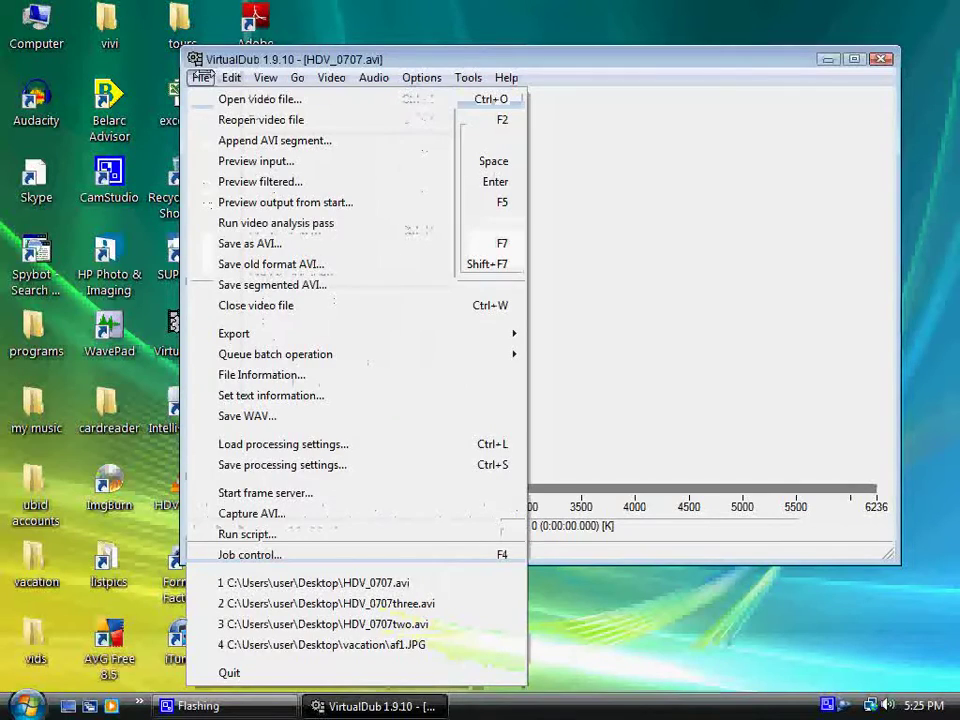
{"action": "left_click", "coordinate": [243, 241]}
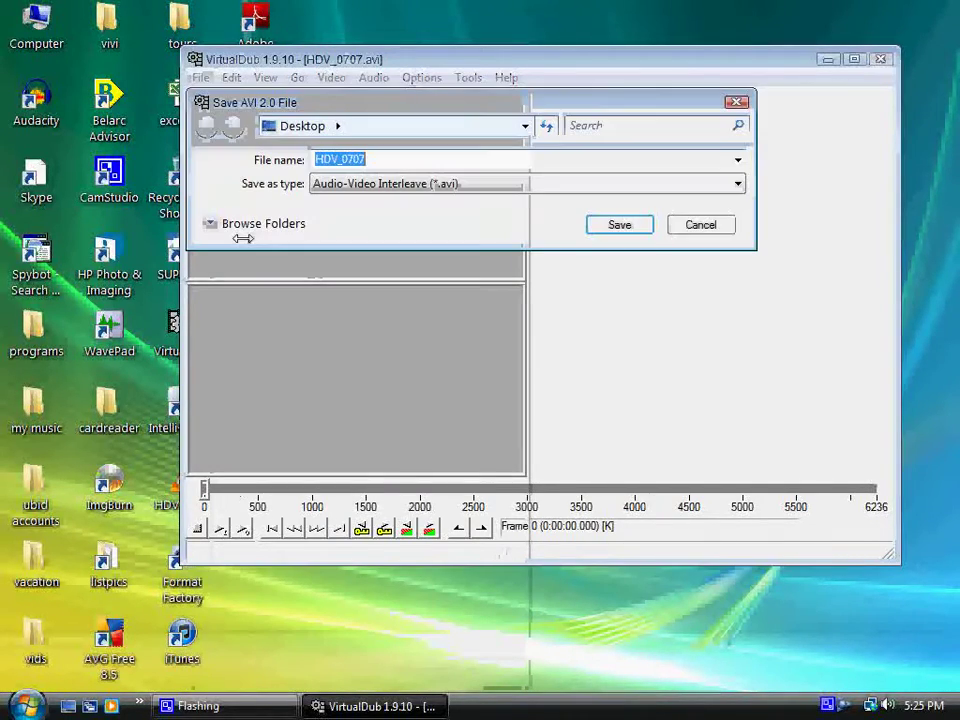
{"action": "left_click", "coordinate": [389, 158]}
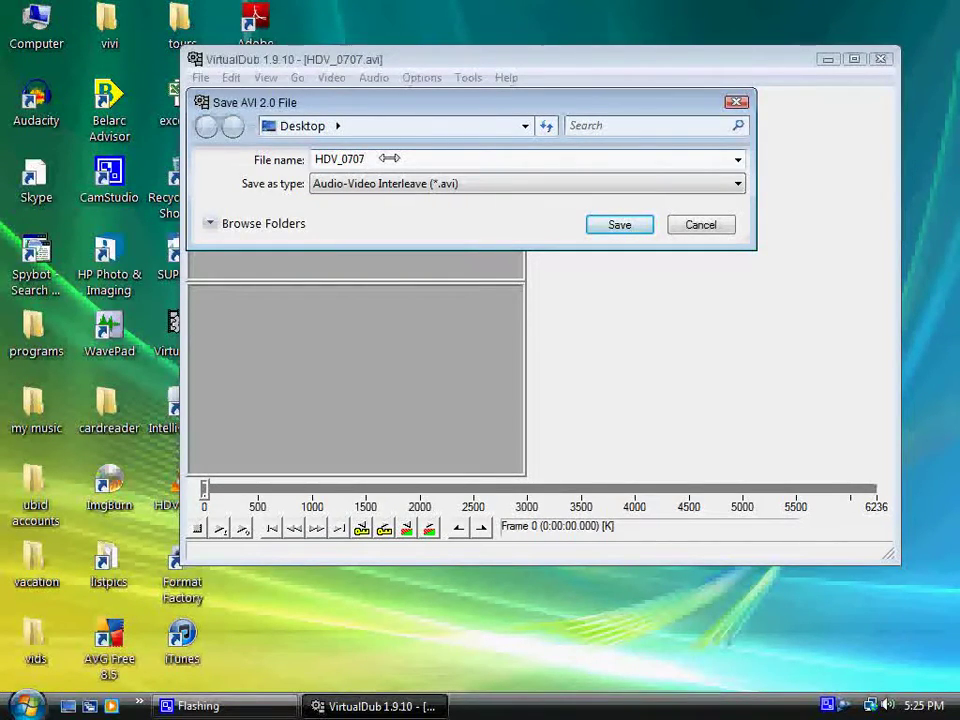
{"action": "type", "text": "two"}
{"action": "left_click", "coordinate": [595, 223]}
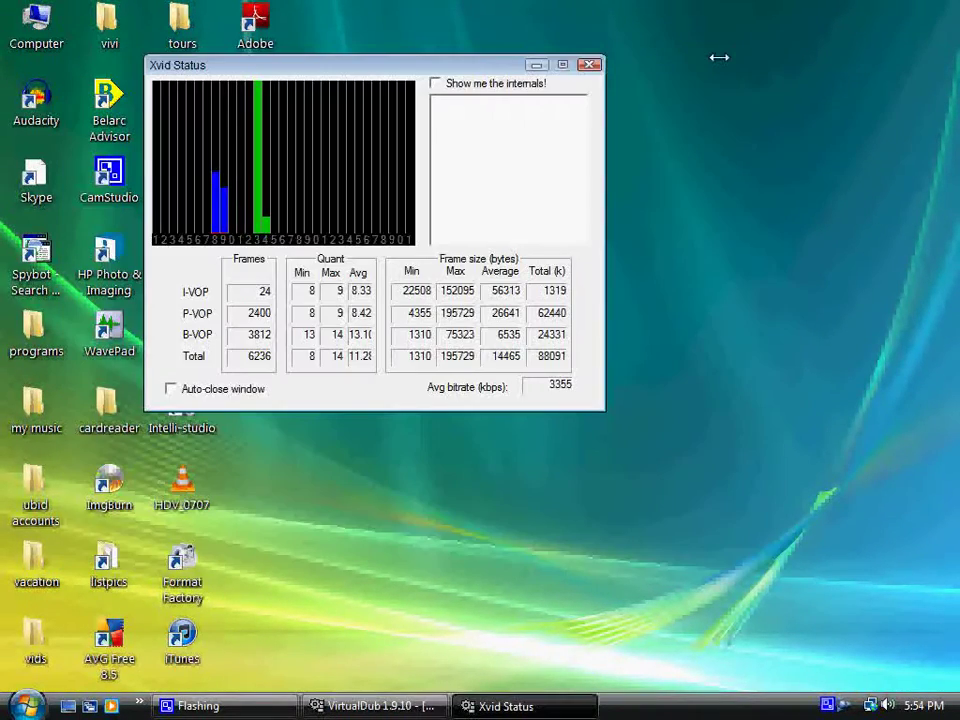
Minimize VirtualDub and the Xvid status window, then confirm HDV_0707two.avi is 89.5 MB.
{"action": "left_click", "coordinate": [716, 61]}
{"action": "left_click", "coordinate": [536, 65]}
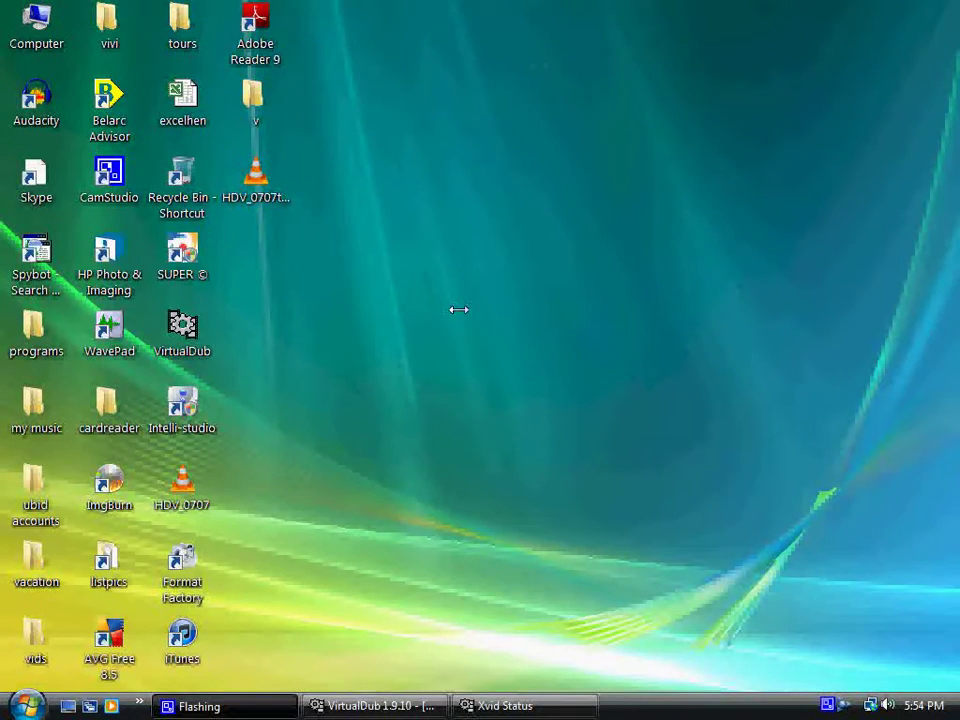
{"action": "right_click", "coordinate": [257, 177]}
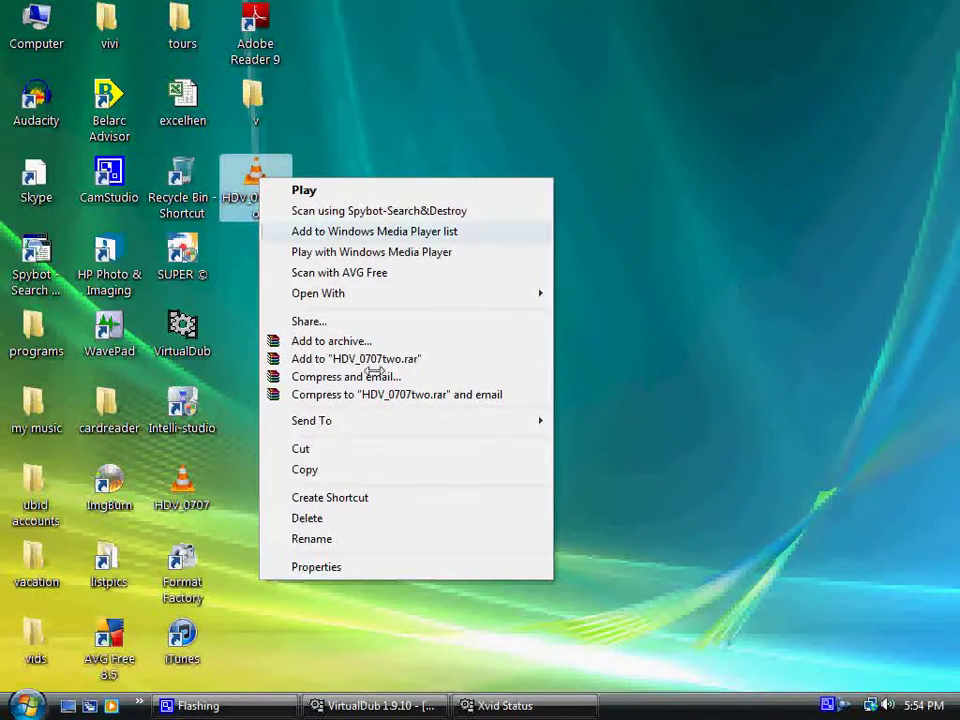
{"action": "left_click", "coordinate": [316, 567]}
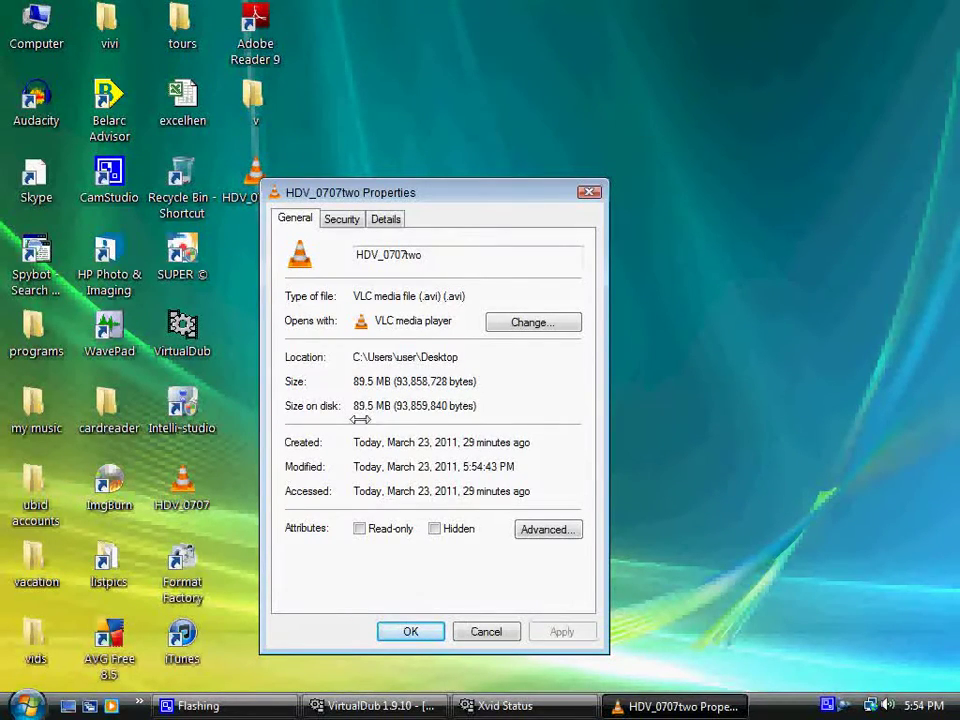
{"action": "key", "text": "Escape"}
Check the original HDV_0707.avi is 344 MB, then reopen HDV_0707two's context menu.
{"action": "right_click", "coordinate": [184, 482]}
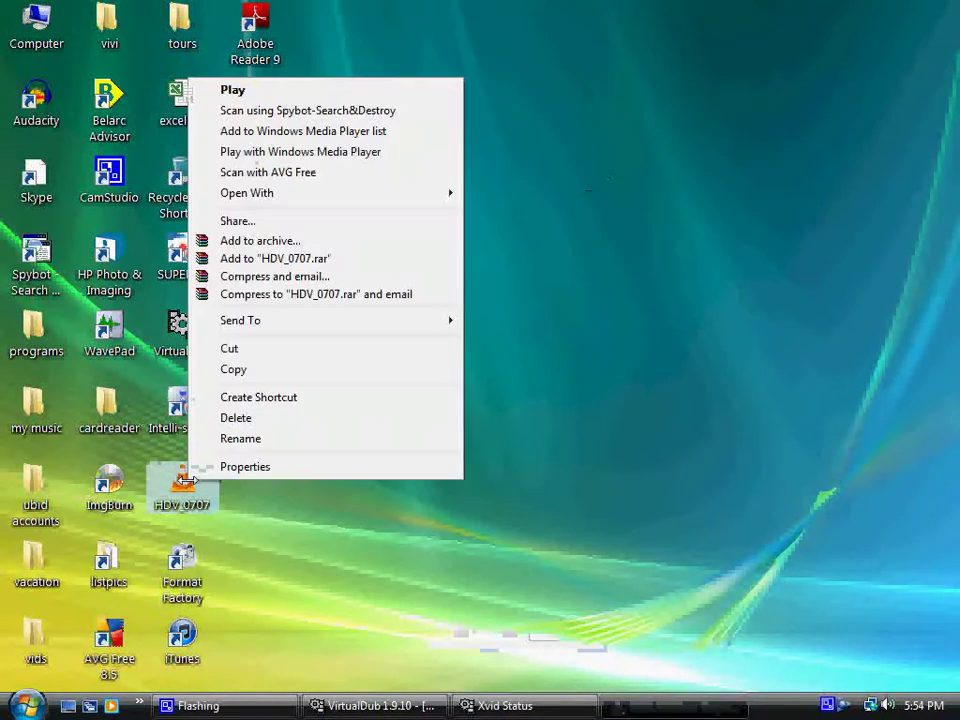
{"action": "left_click", "coordinate": [252, 466]}
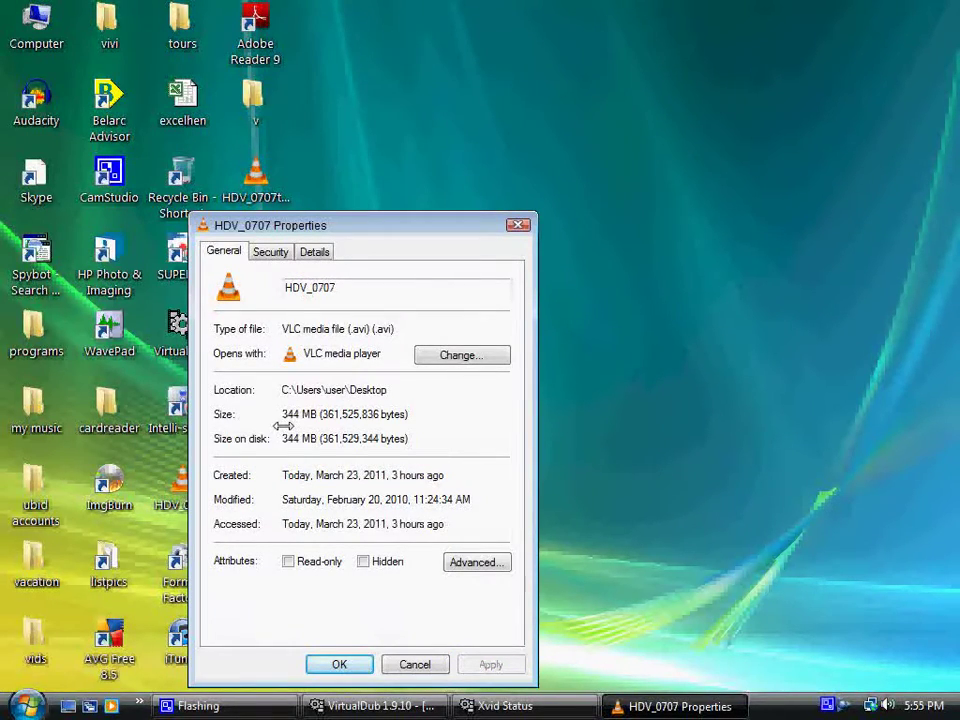
{"action": "left_click", "coordinate": [518, 224]}
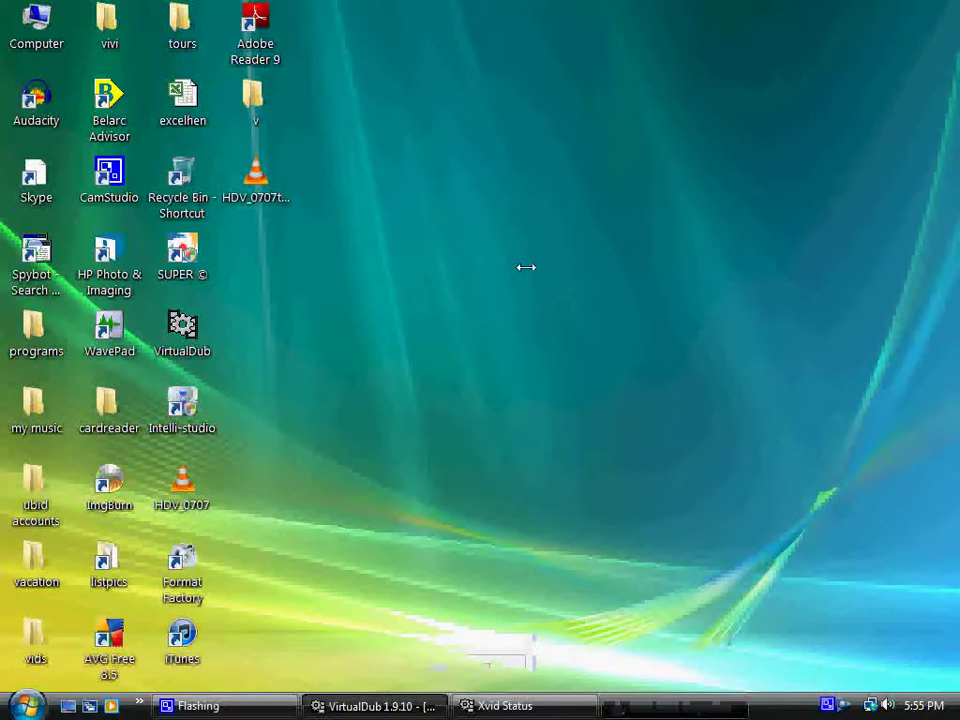
{"action": "left_click", "coordinate": [257, 172]}
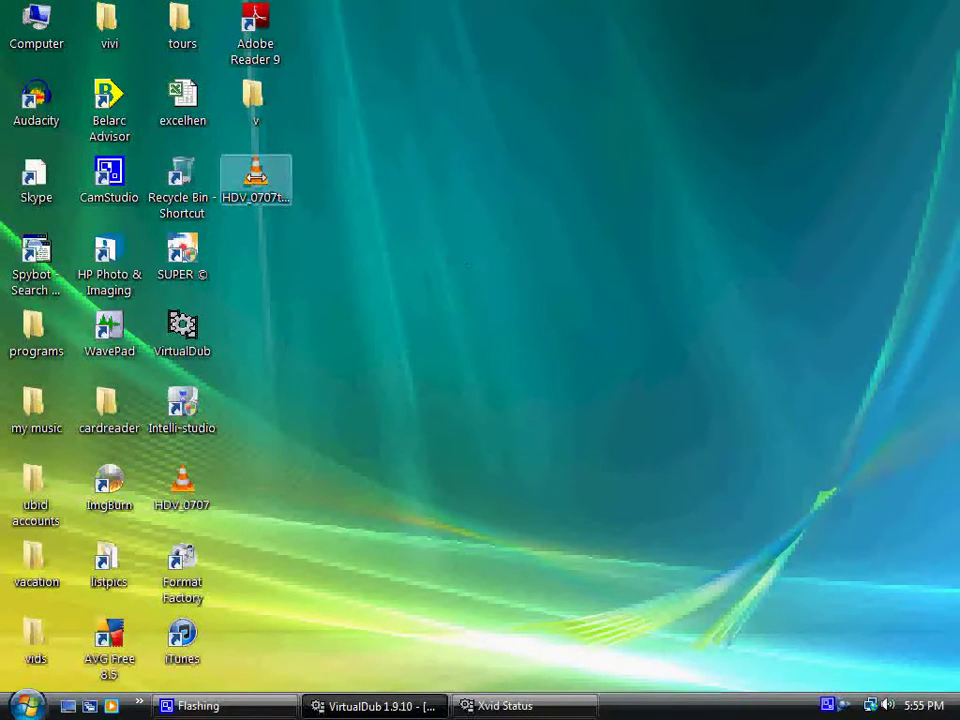
{"action": "right_click", "coordinate": [259, 177]}
{"action": "left_click", "coordinate": [369, 189]}
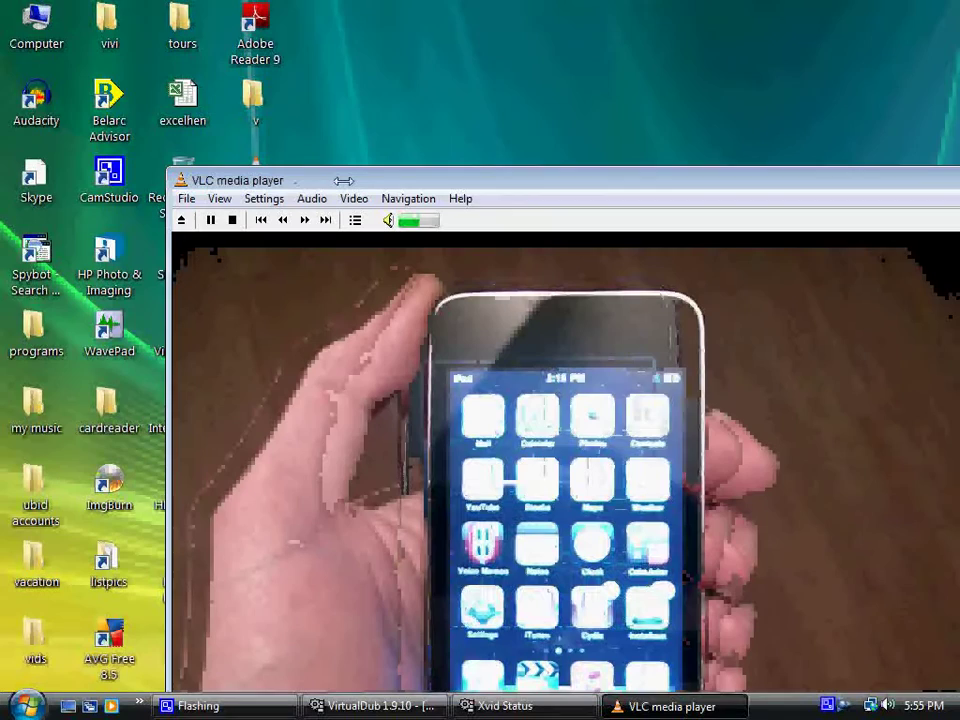
{"action": "double_click", "coordinate": [343, 180]}
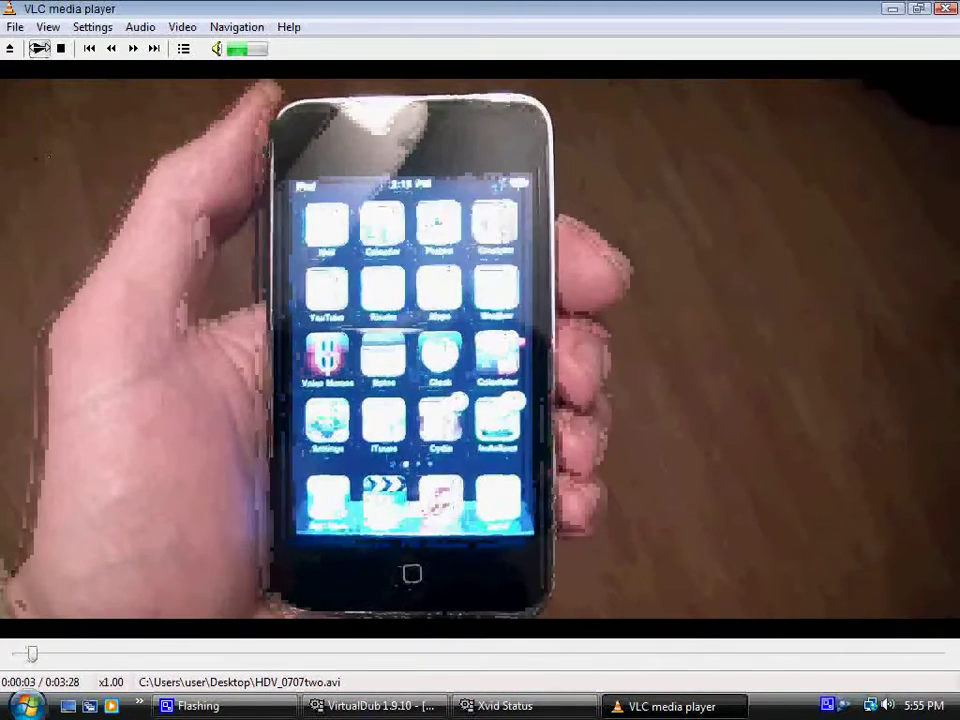
{"action": "left_click", "coordinate": [39, 48]}
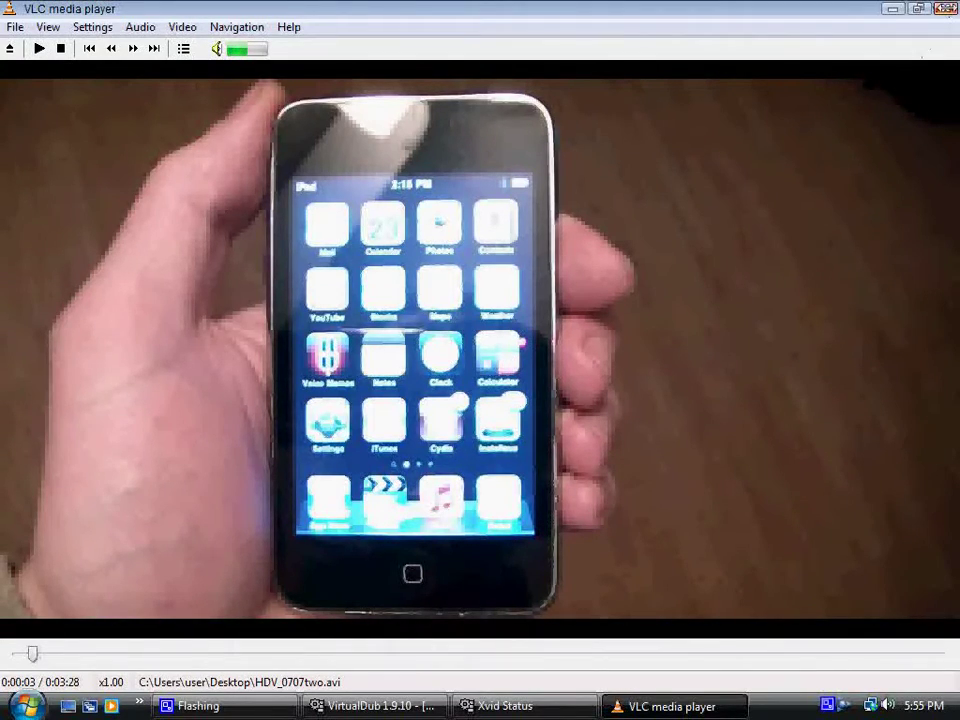
{"action": "left_click", "coordinate": [945, 9]}
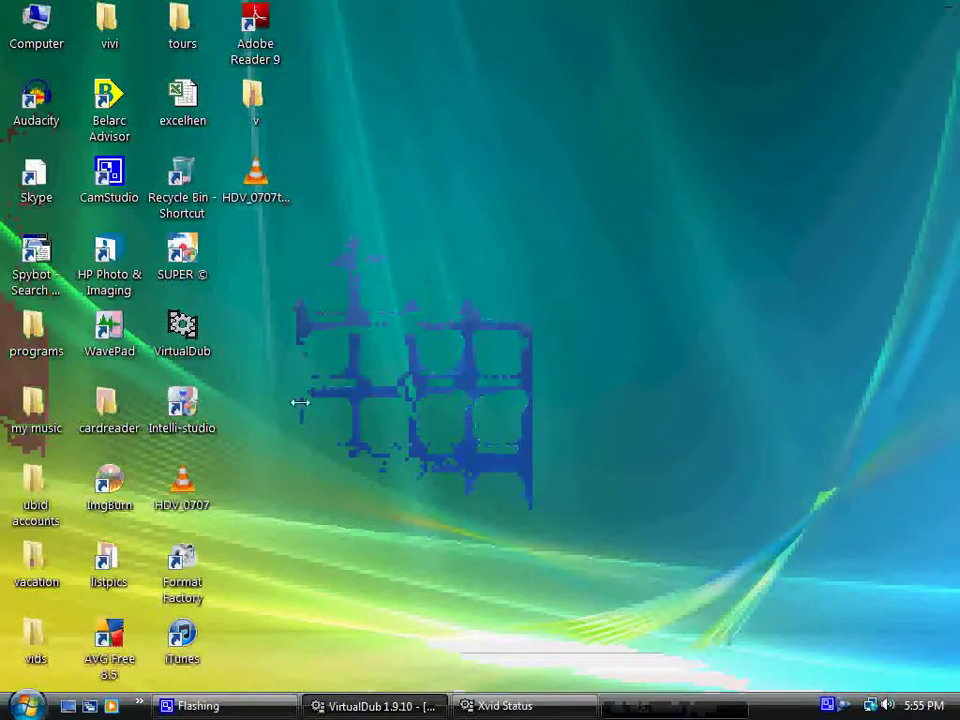
{"action": "left_click", "coordinate": [182, 488]}
{"action": "right_click", "coordinate": [180, 482]}
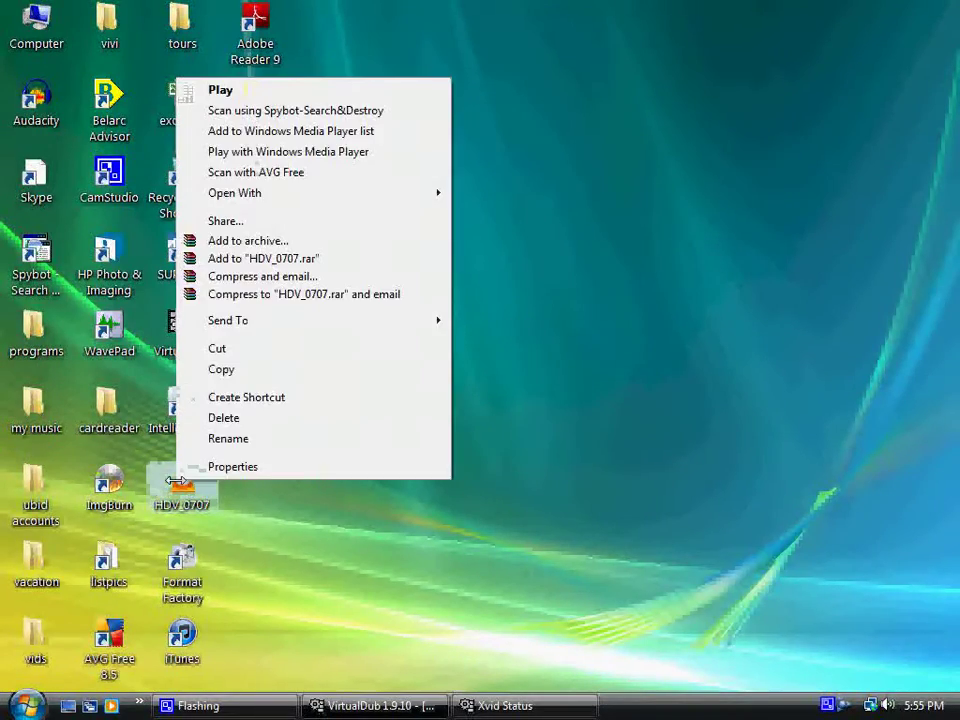
{"action": "left_click", "coordinate": [242, 91]}
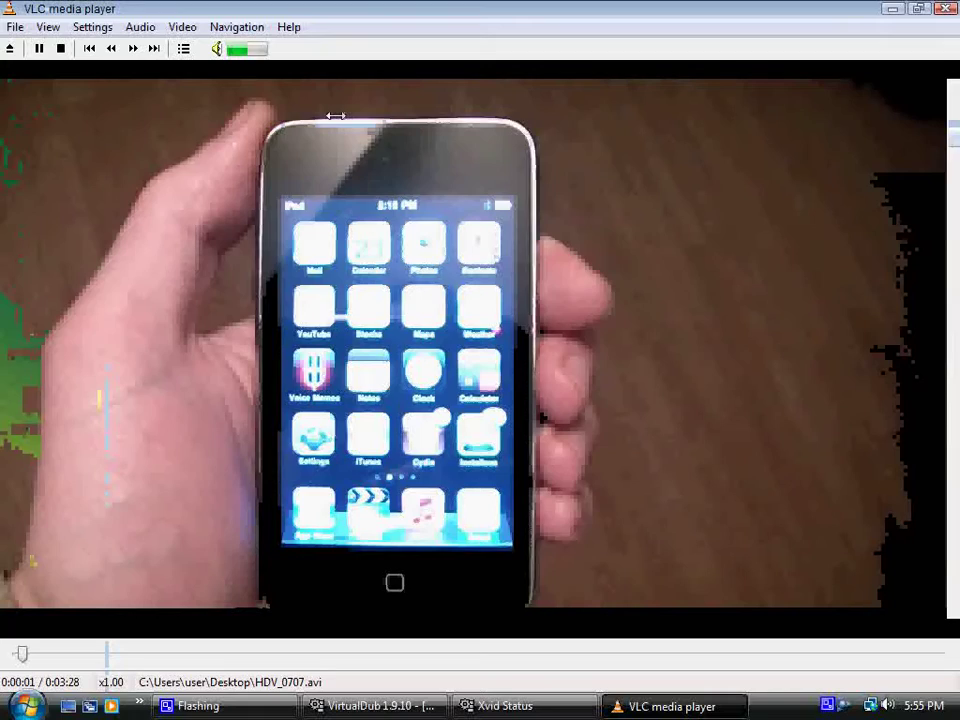
{"action": "left_click", "coordinate": [40, 48]}
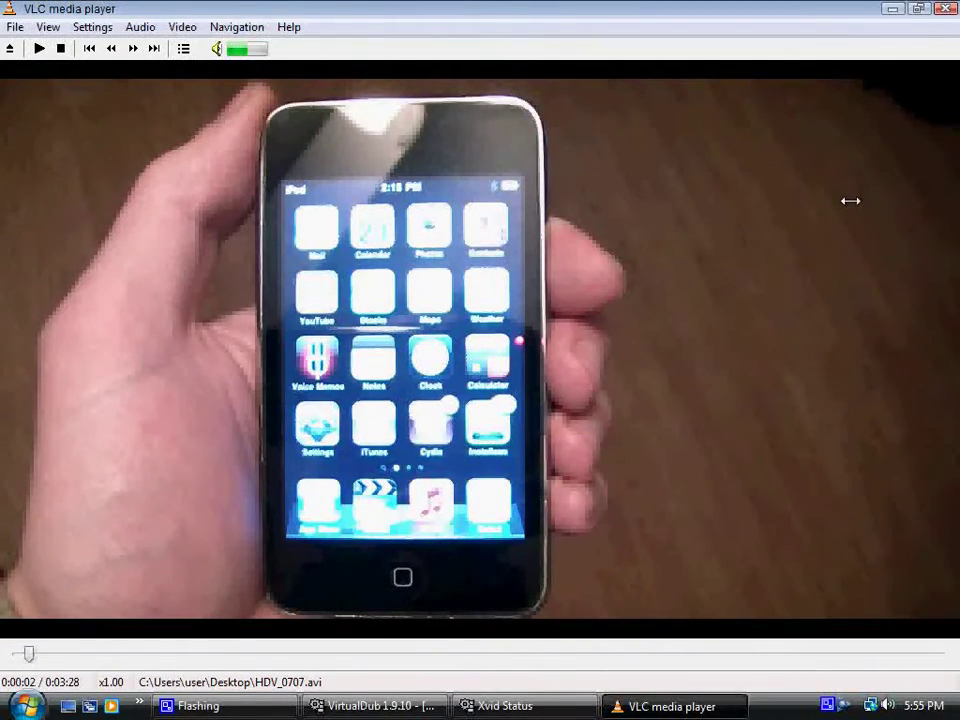
{"action": "key", "text": "alt+F4"}
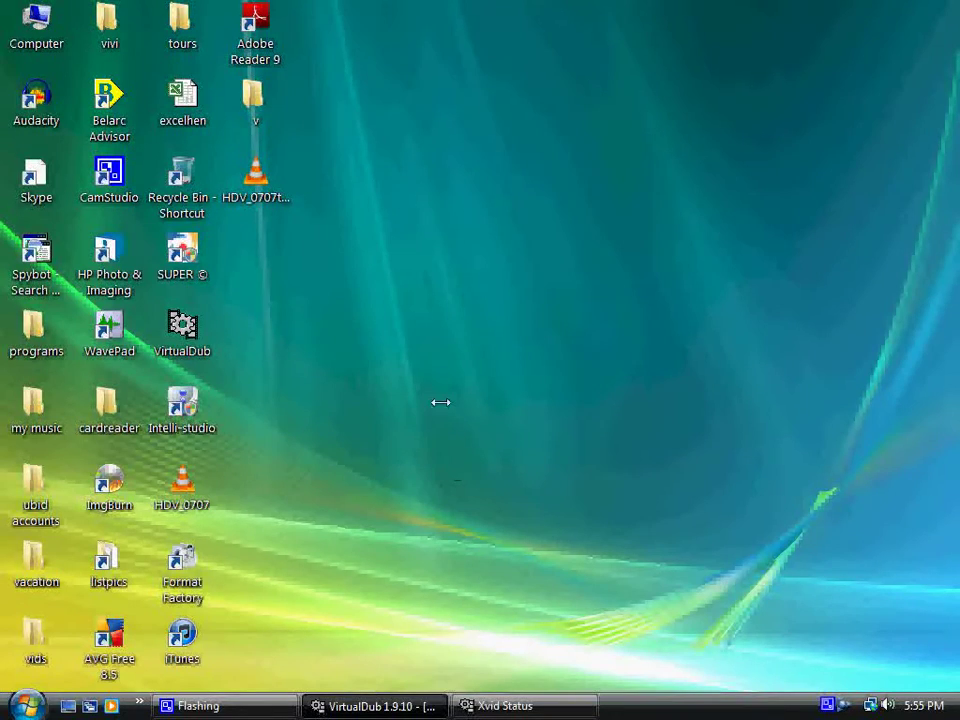